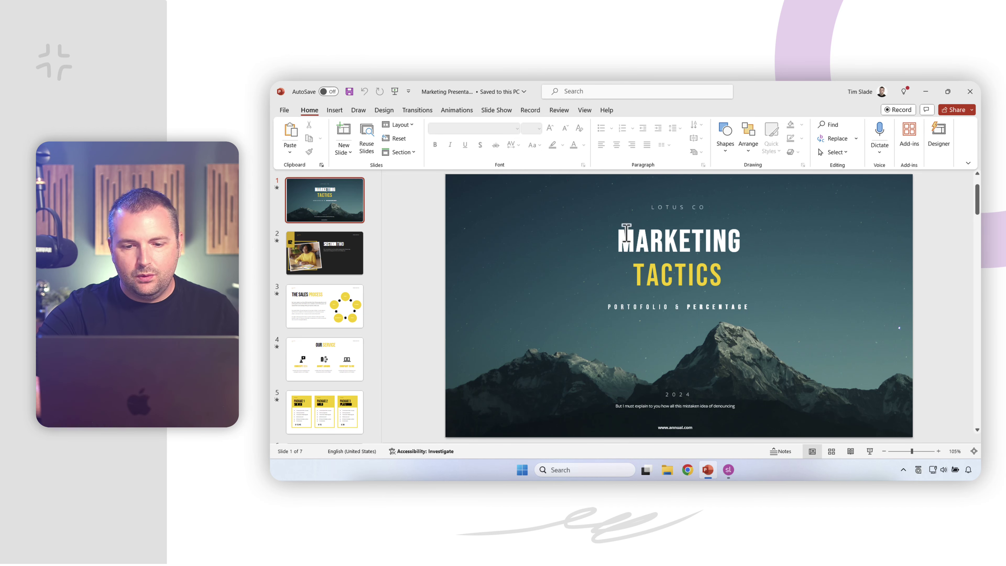
Inspect the photo on slide 2 and the sales process cycle diagram on slide 3
click(329, 264)
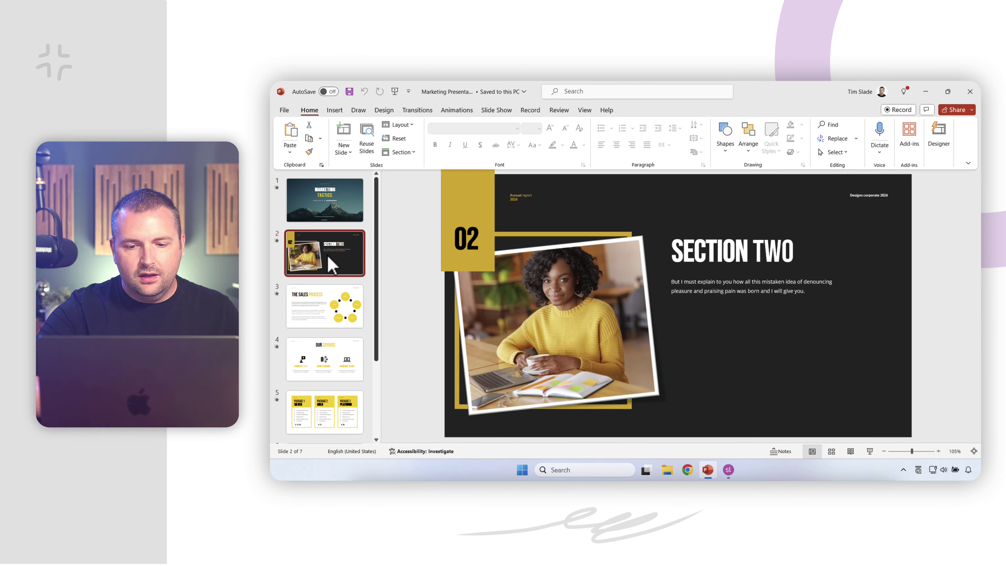
click(646, 359)
click(319, 324)
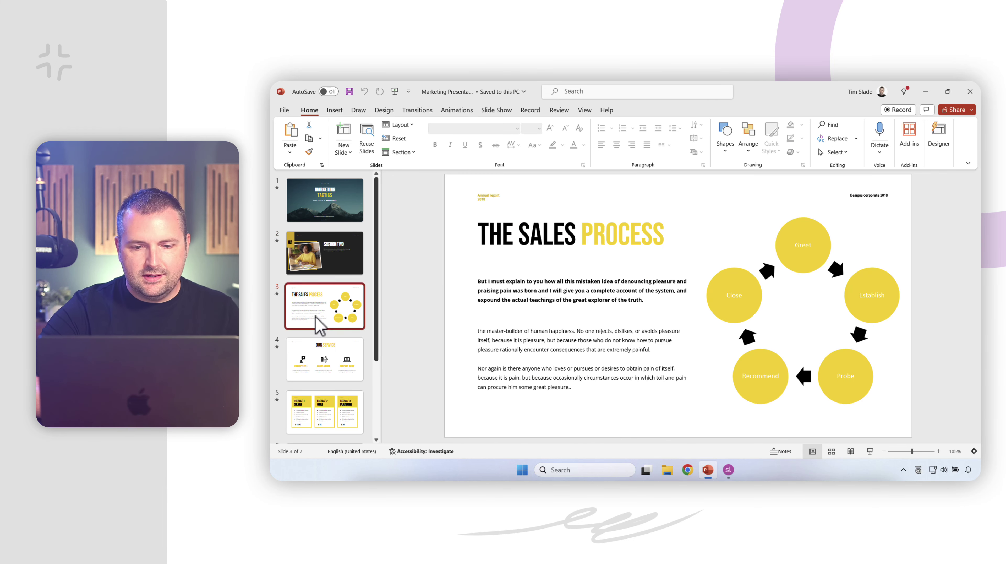
click(777, 312)
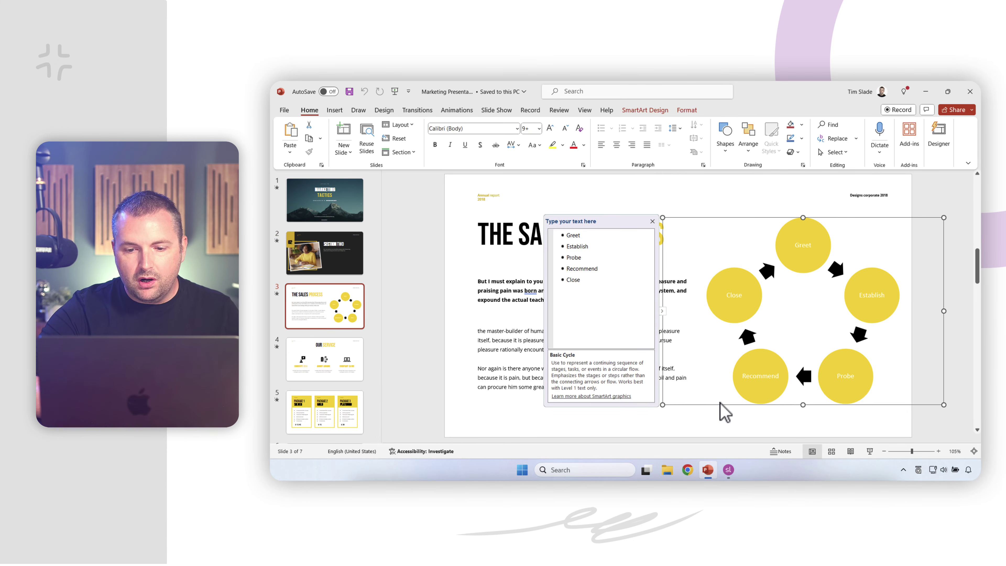
Check the Concept Idea, About Award and Company Slide icons on slide 4, then close PowerPoint
click(327, 361)
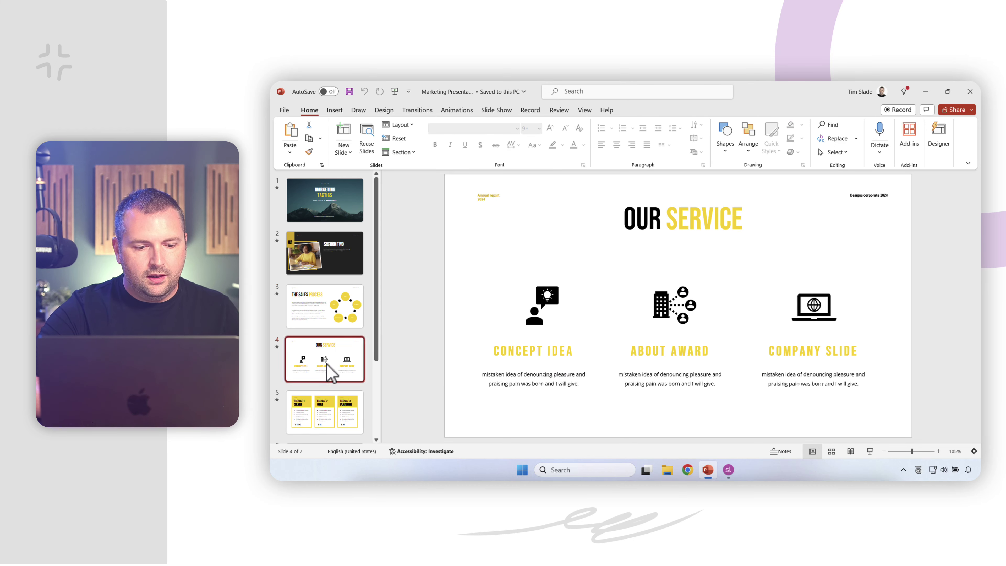
click(543, 302)
click(674, 305)
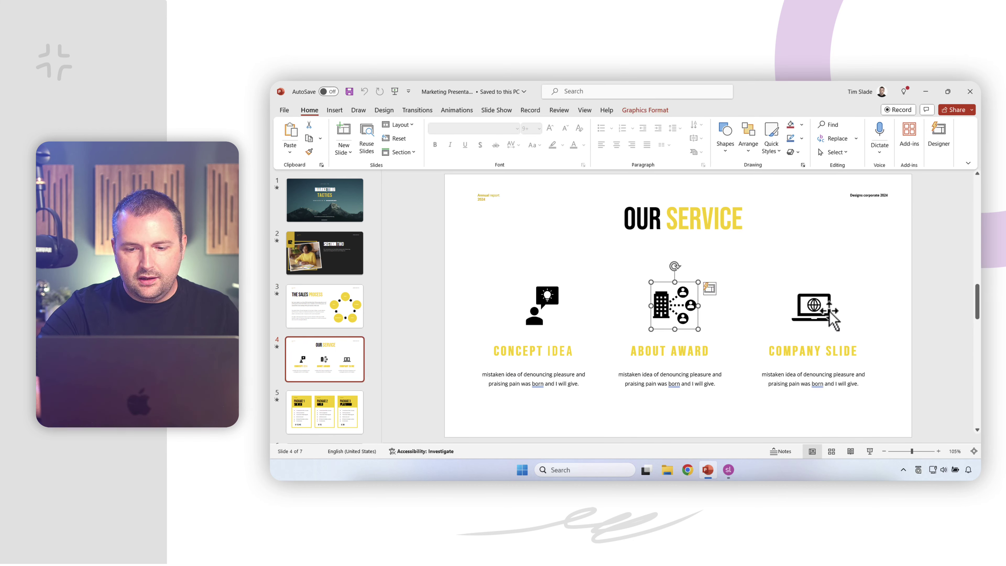
click(813, 306)
scroll(352, 297, down, 2)
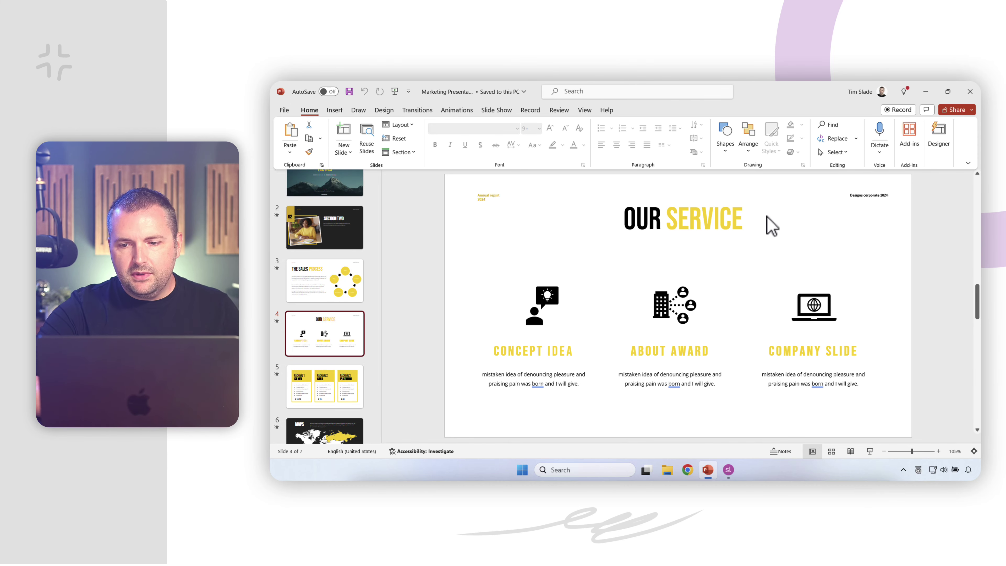
click(969, 91)
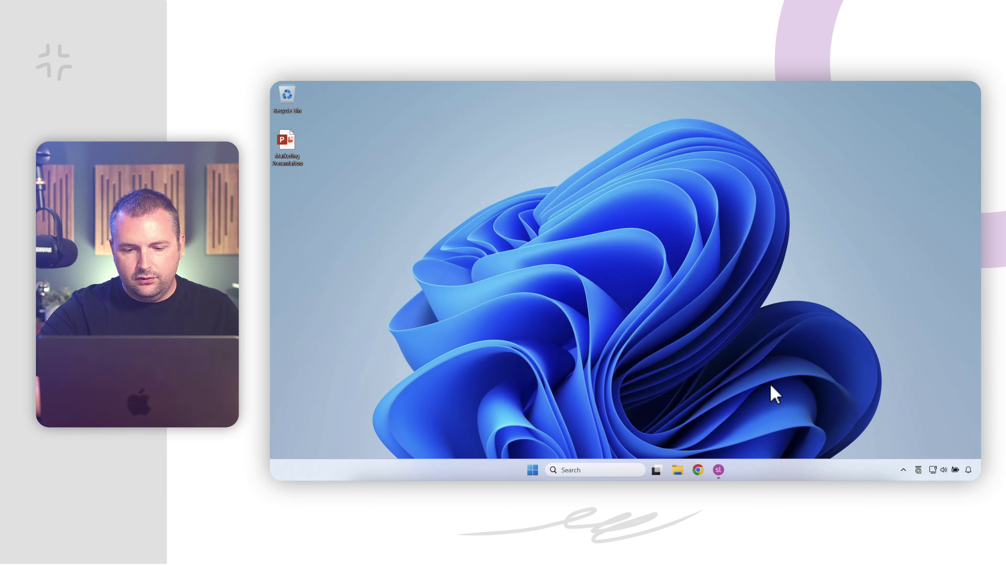
Return to Storyline and open blank slide 1.1 from Story View
click(718, 469)
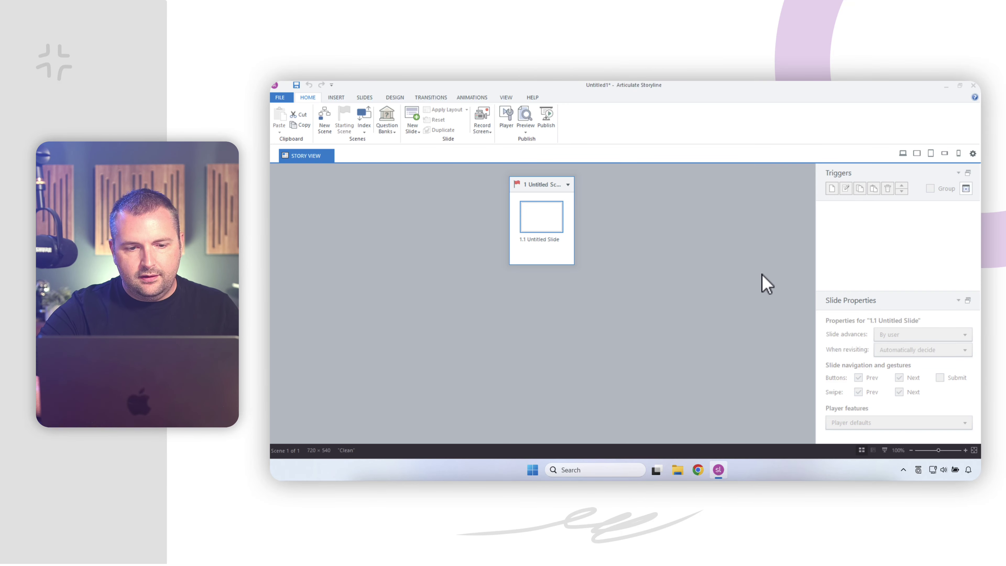
double_click(542, 219)
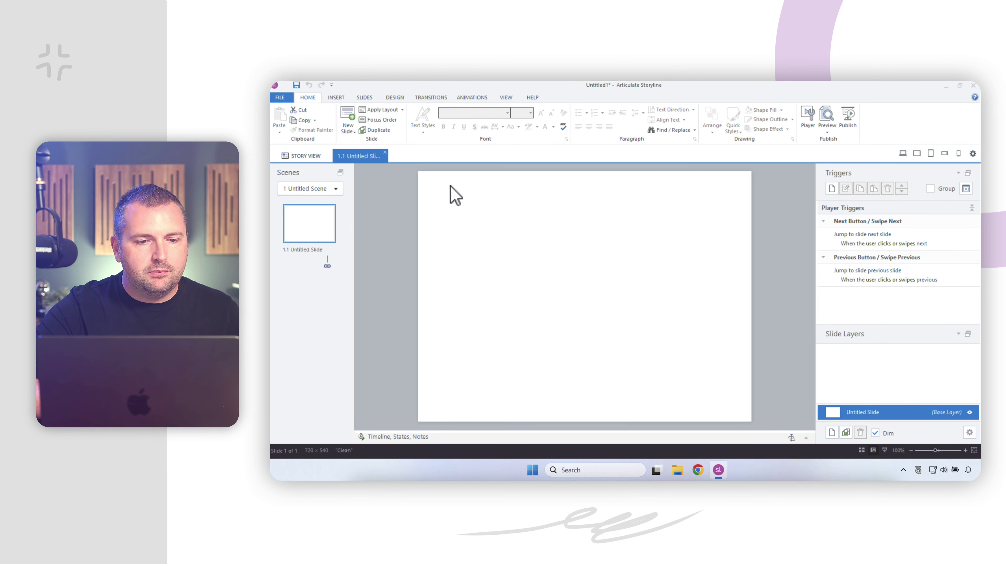
Change the slide size from 4:3 to the 16:9 (960×540) preset
click(395, 98)
click(279, 126)
click(669, 229)
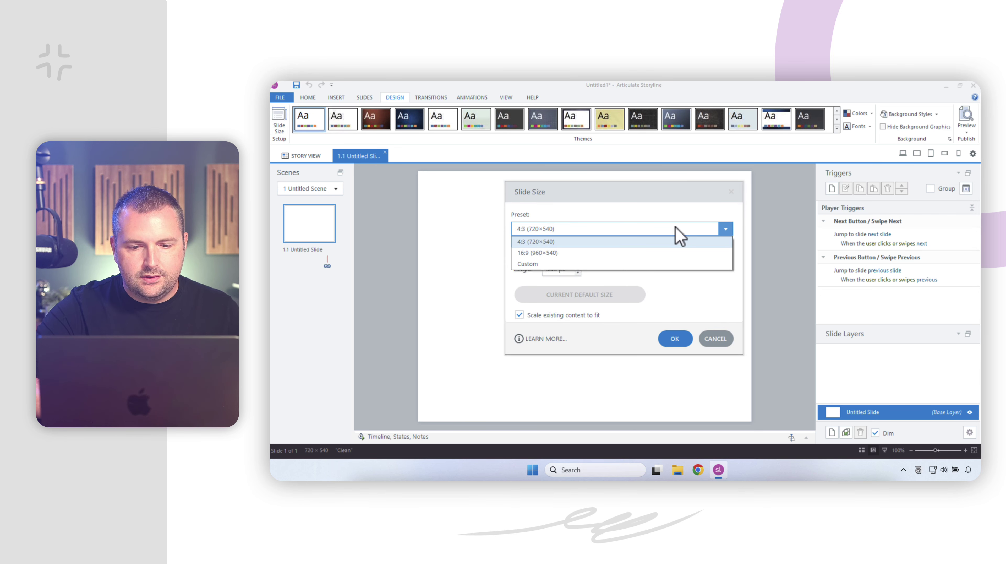
click(664, 255)
click(675, 339)
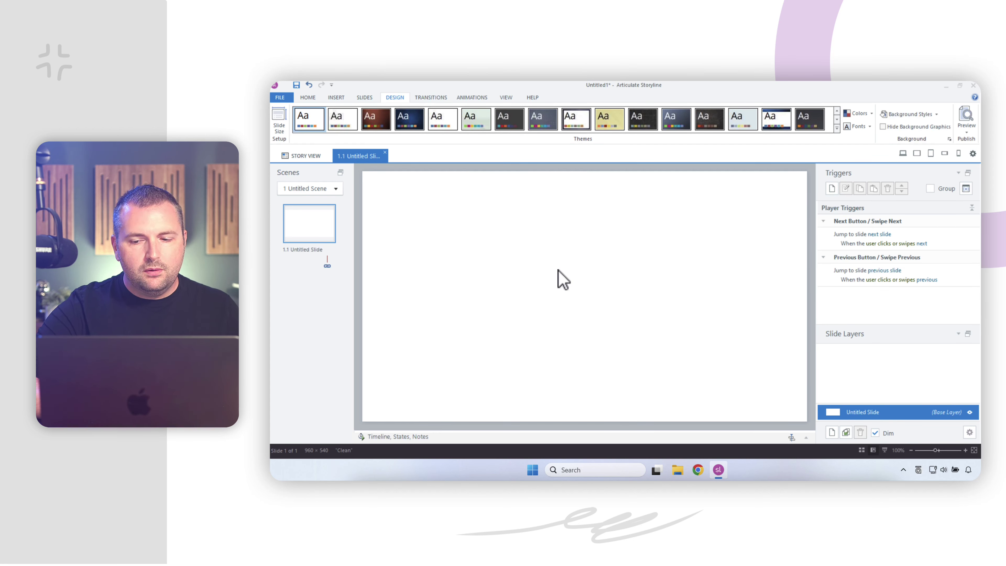
Import PowerPoint slides from Marketing Presentation on the Desktop
click(281, 98)
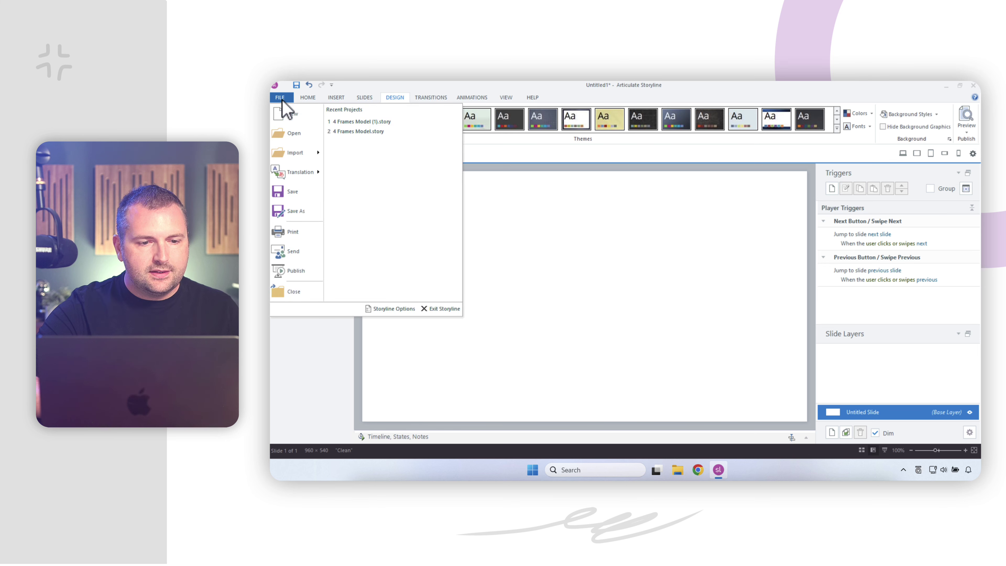
click(305, 156)
click(399, 118)
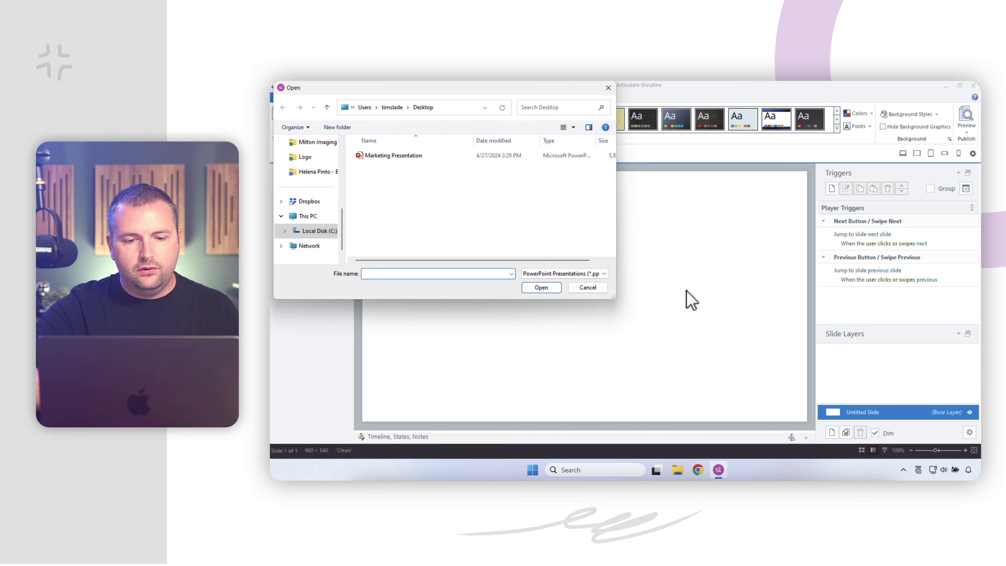
click(409, 157)
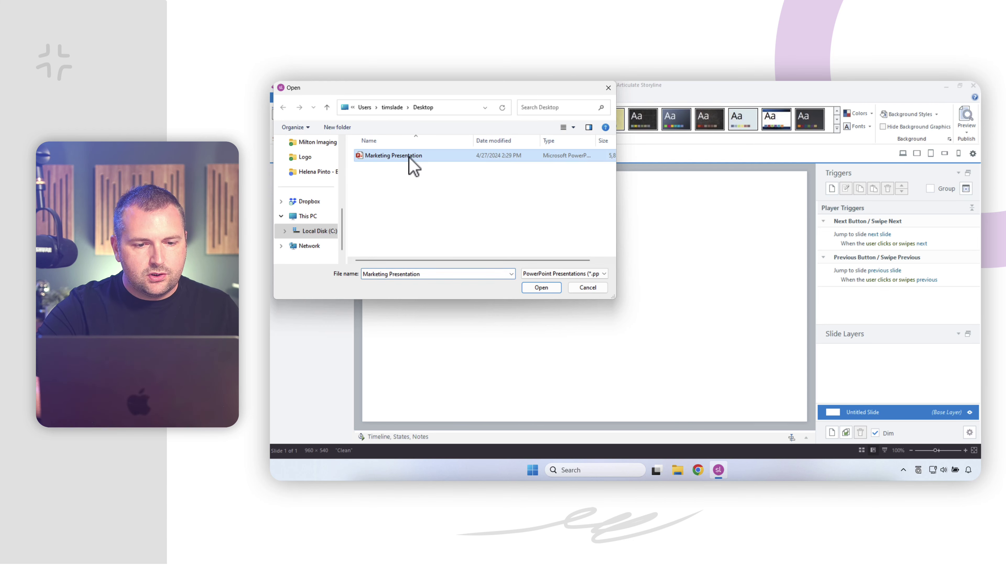
click(541, 287)
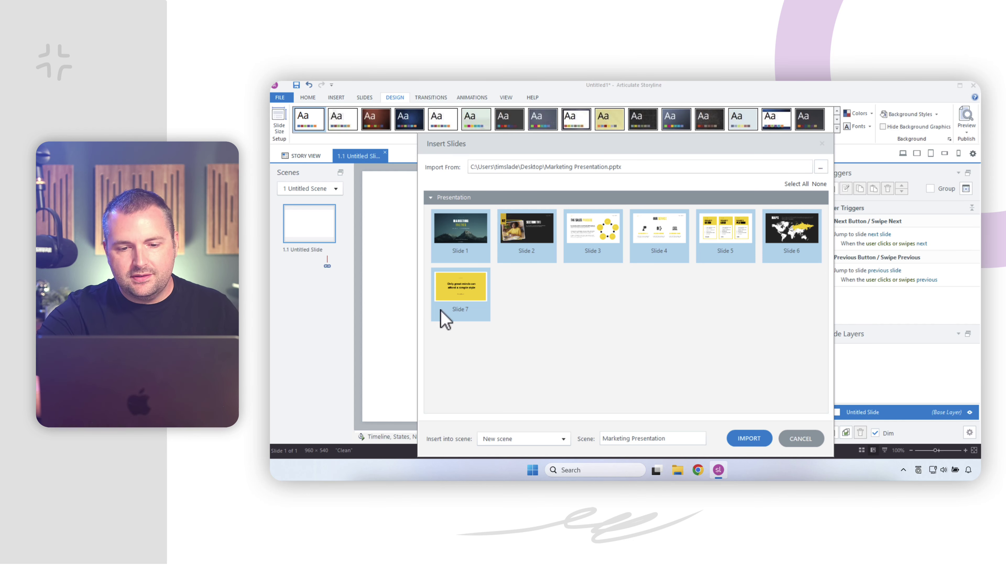
click(817, 184)
click(705, 223)
click(601, 228)
click(650, 232)
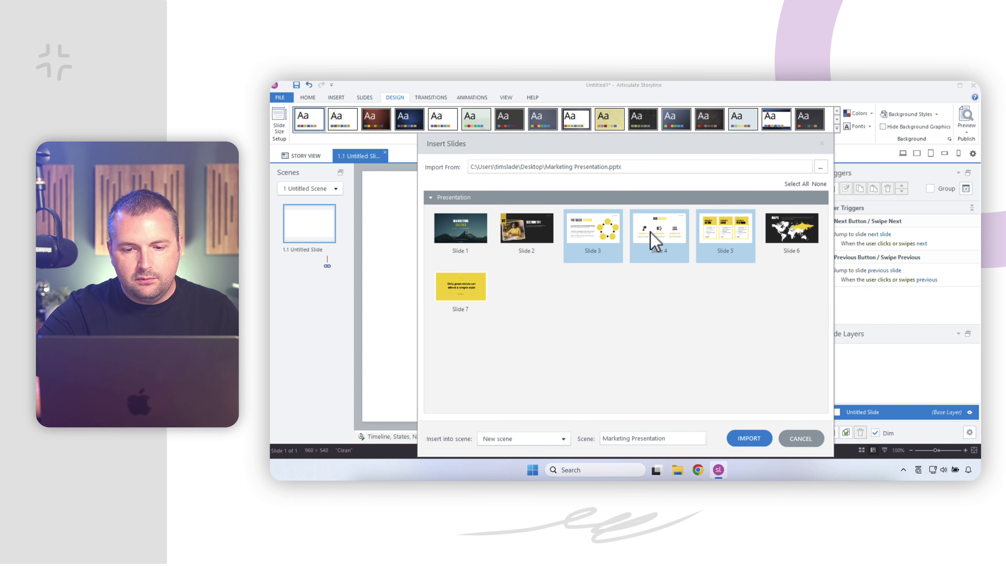
click(796, 184)
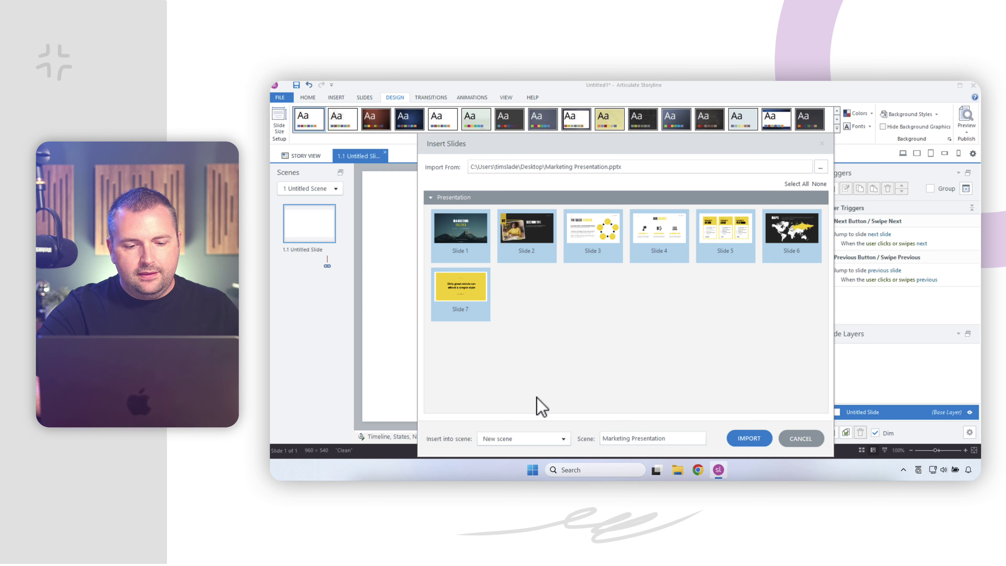
click(563, 440)
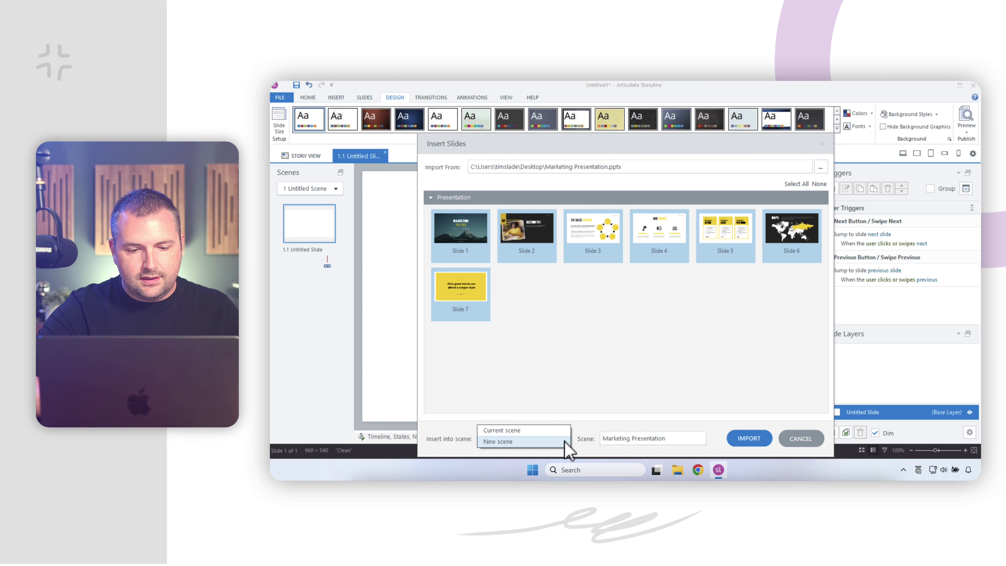
click(562, 430)
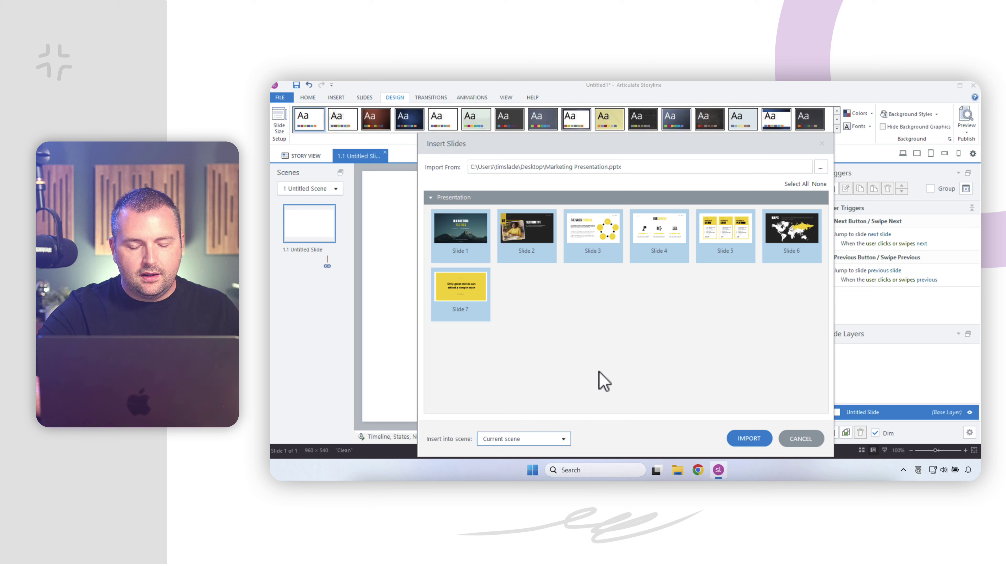
click(748, 438)
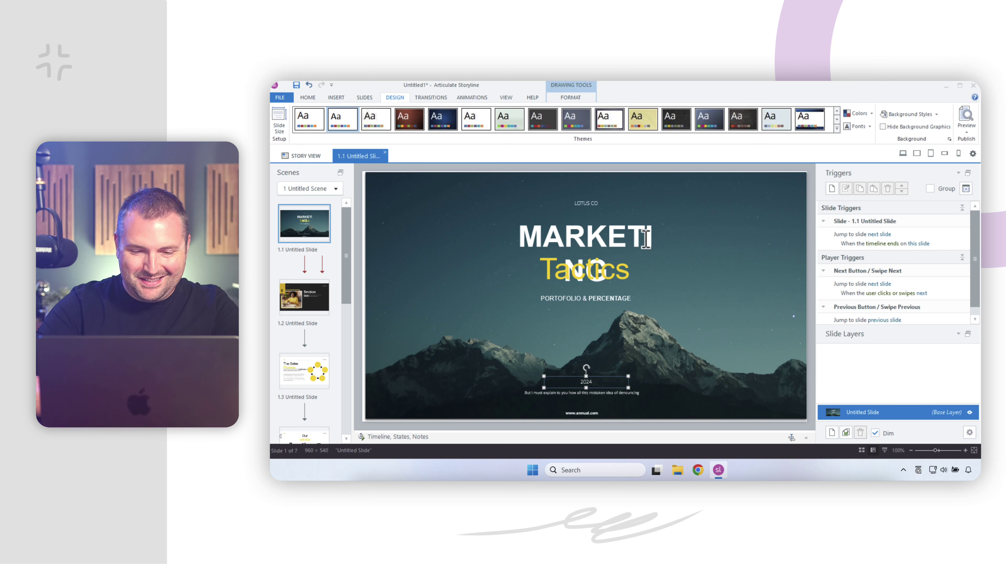
click(301, 308)
click(309, 384)
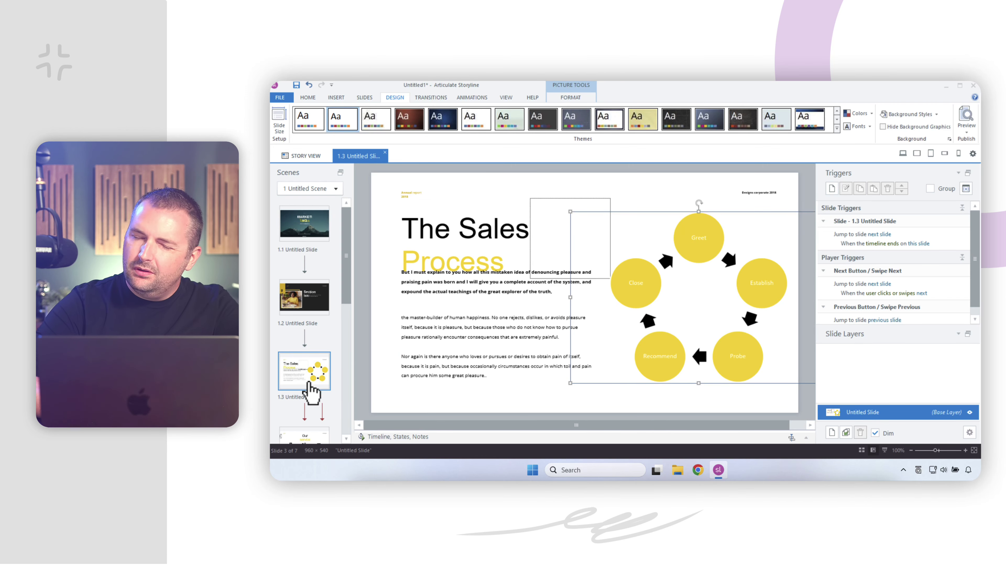
drag(348, 287, 340, 354)
click(315, 319)
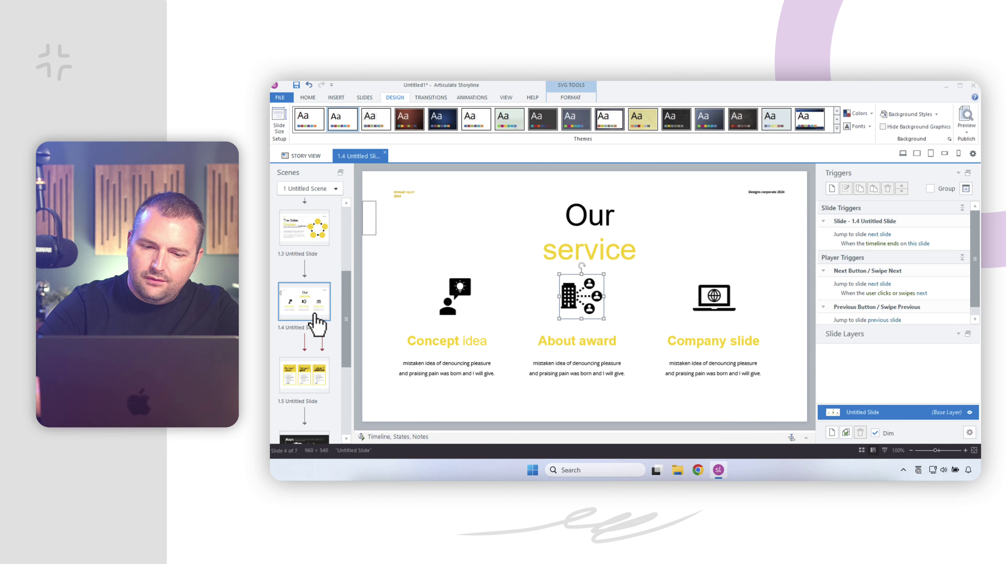
click(316, 374)
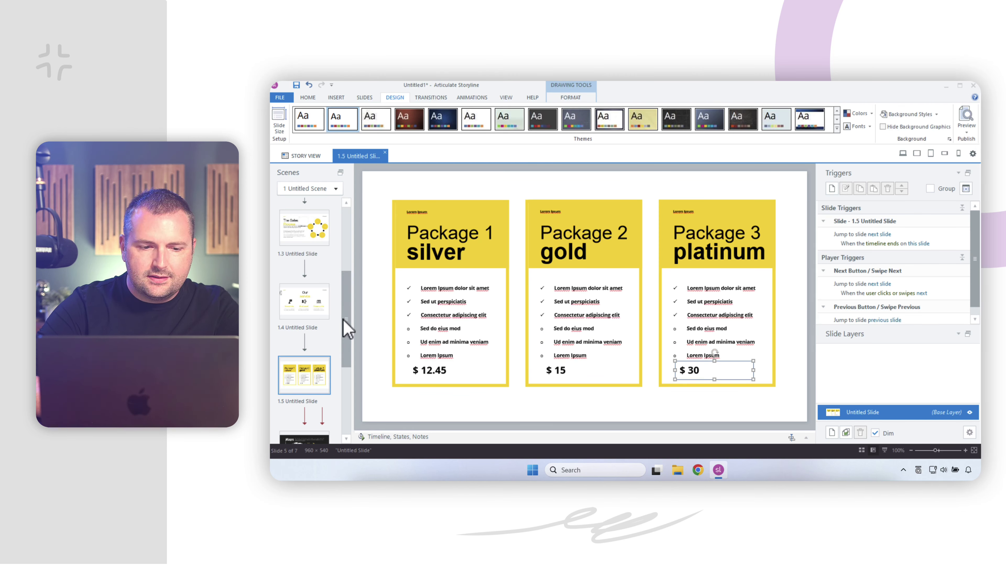
drag(348, 326, 350, 371)
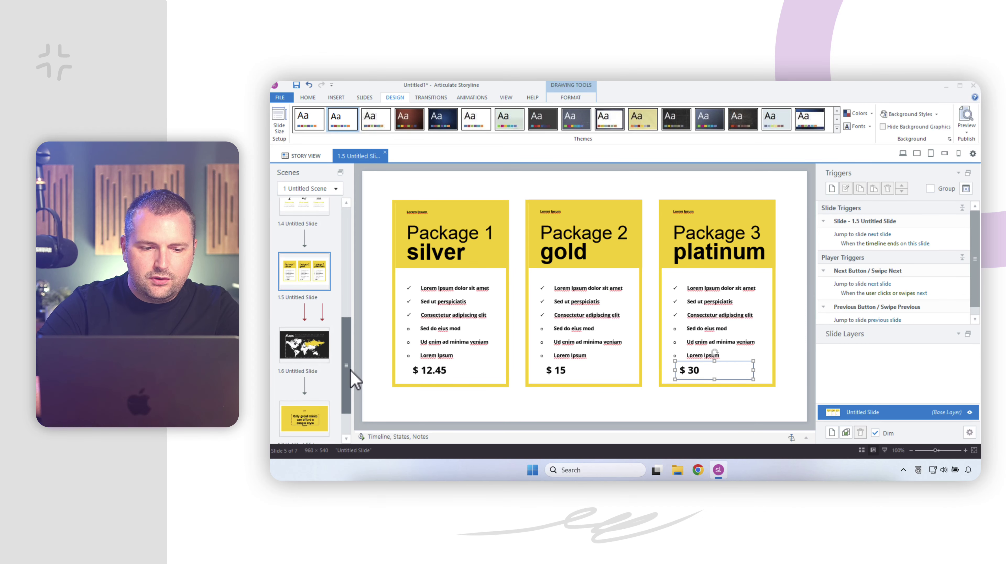
click(314, 355)
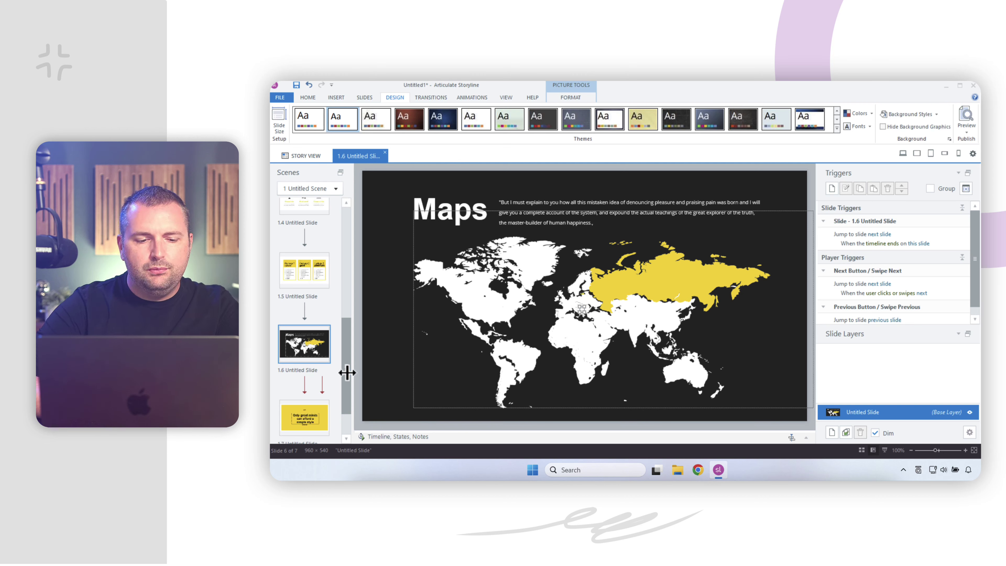
drag(348, 374, 348, 255)
click(311, 224)
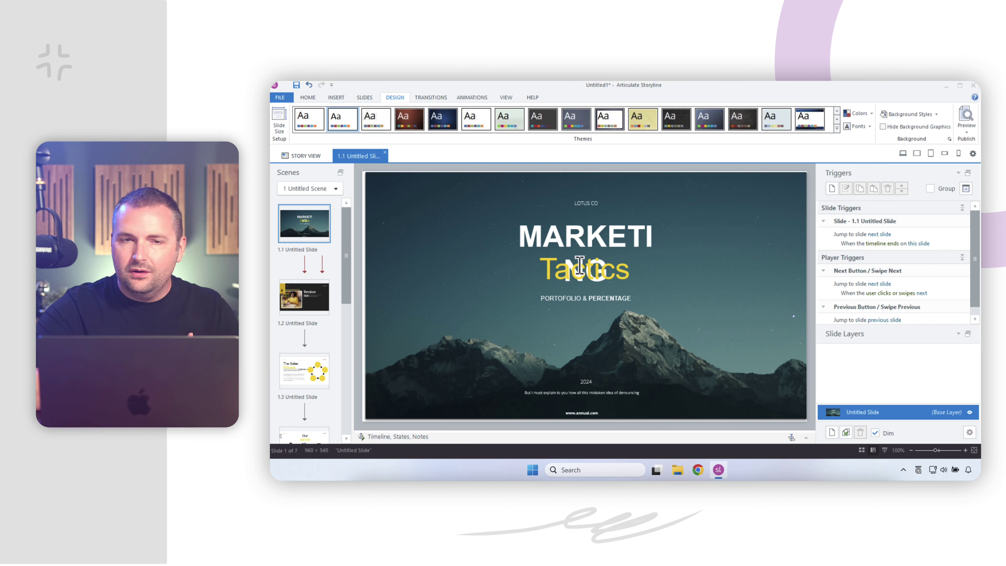
Inspect the MARKETING title on 1.1, the photo on 1.2 and the cycle diagram on 1.3
click(582, 245)
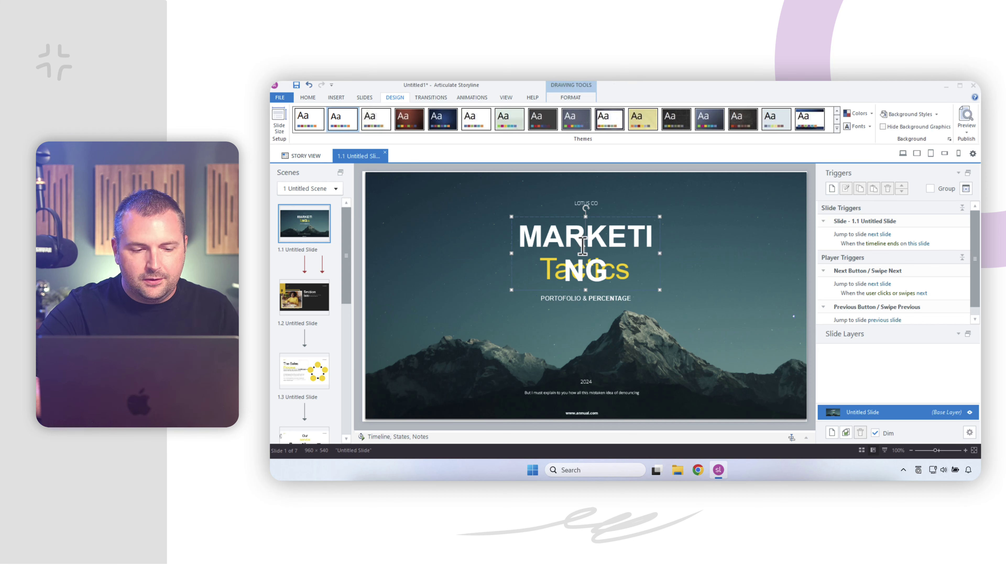
click(300, 304)
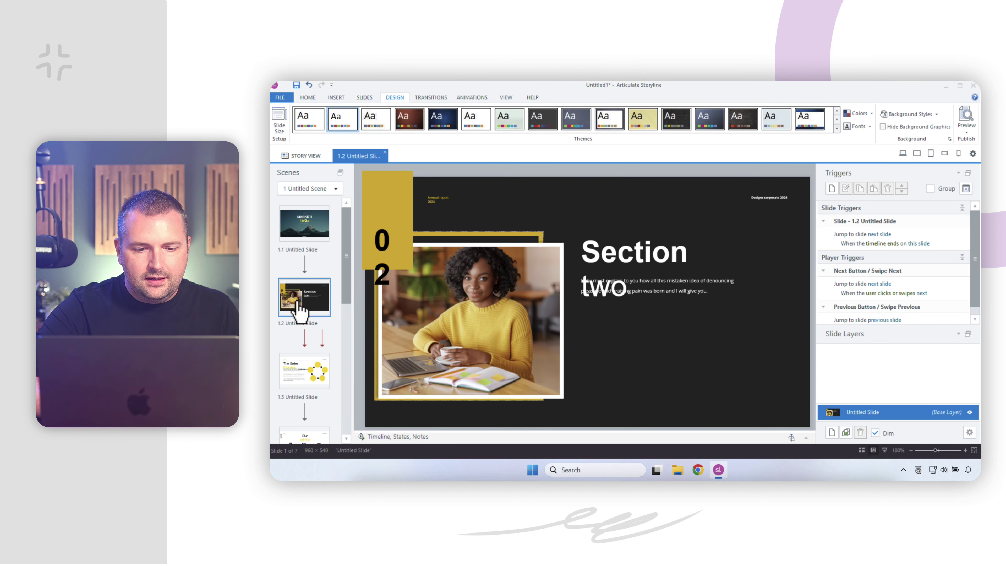
click(495, 283)
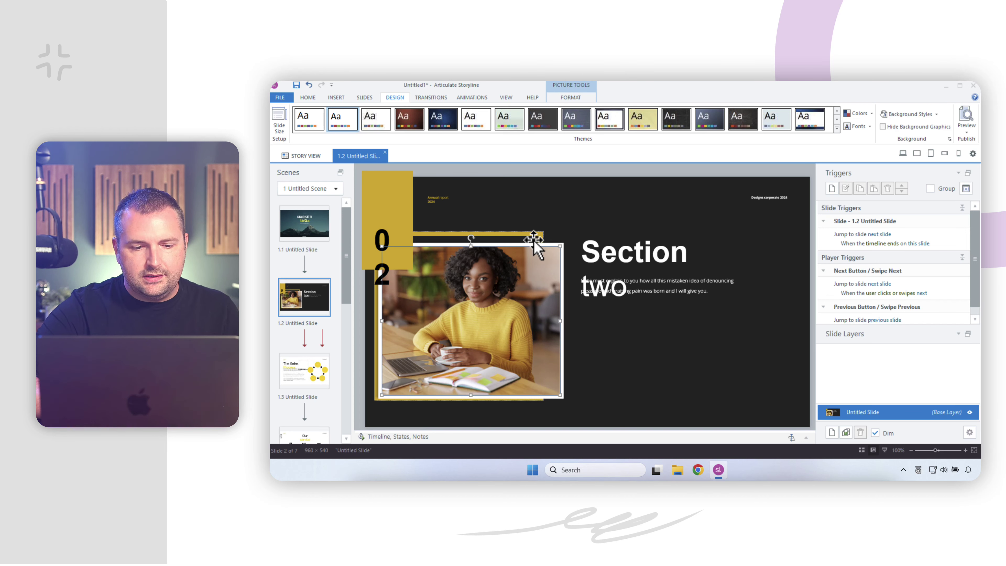
click(302, 382)
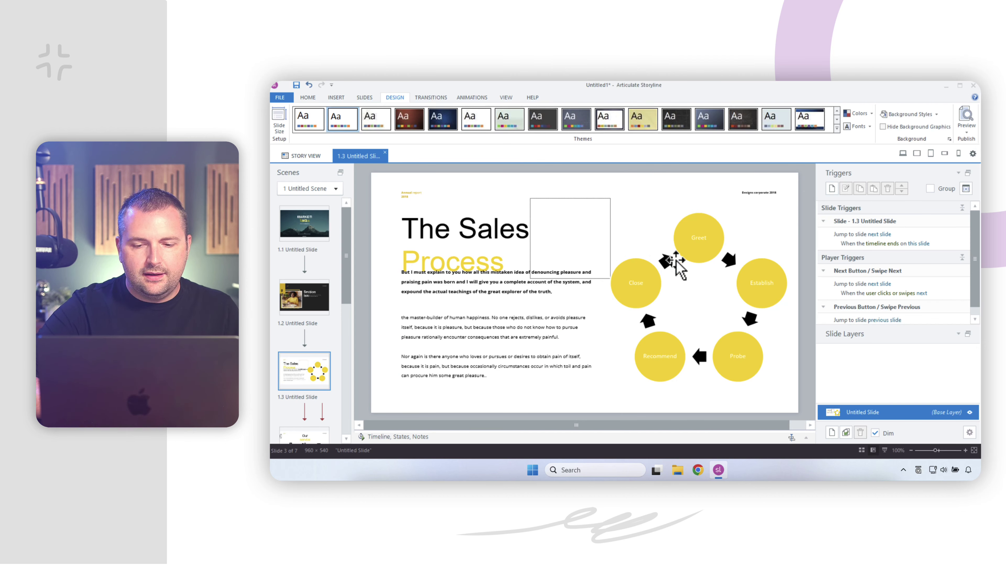
click(703, 249)
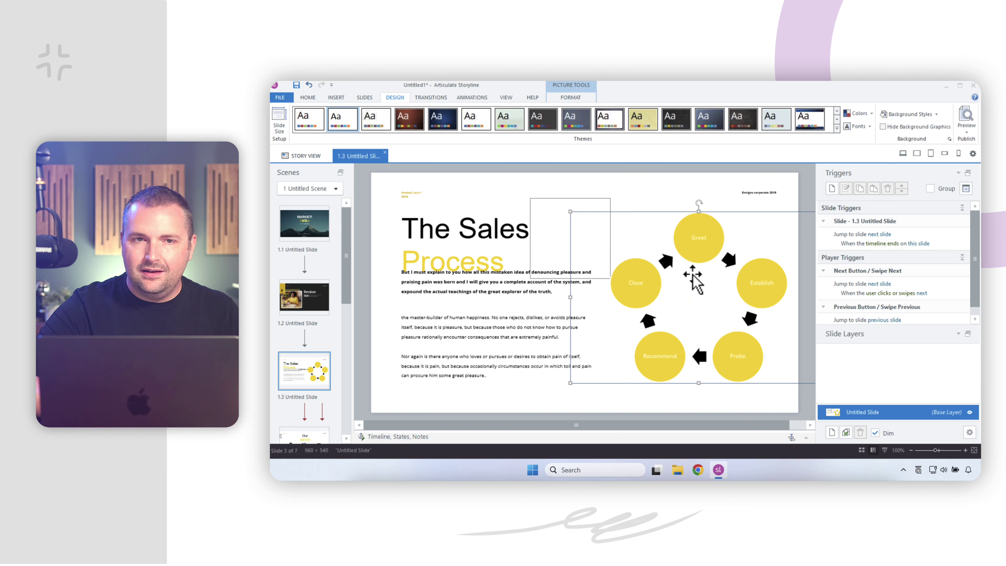
drag(348, 269, 348, 331)
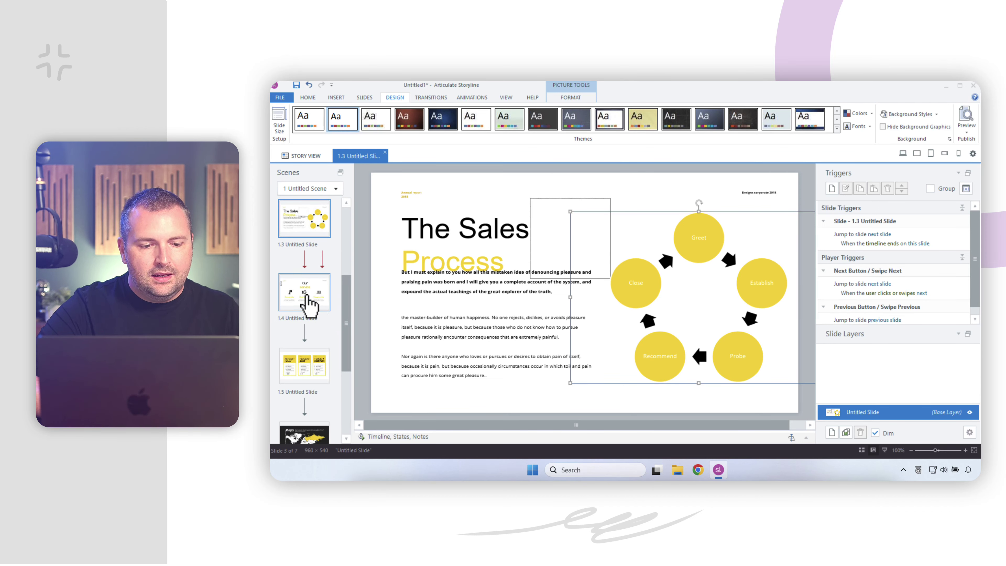
Review slides 1.4 Our service and 1.6 Maps, then go back to title slide 1.1
click(308, 304)
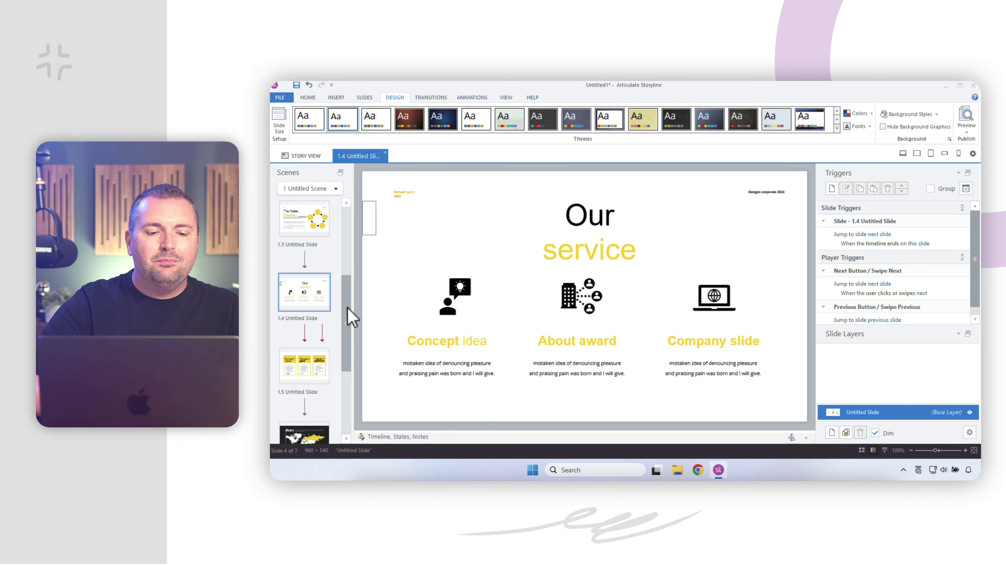
scroll(348, 316, down, 3)
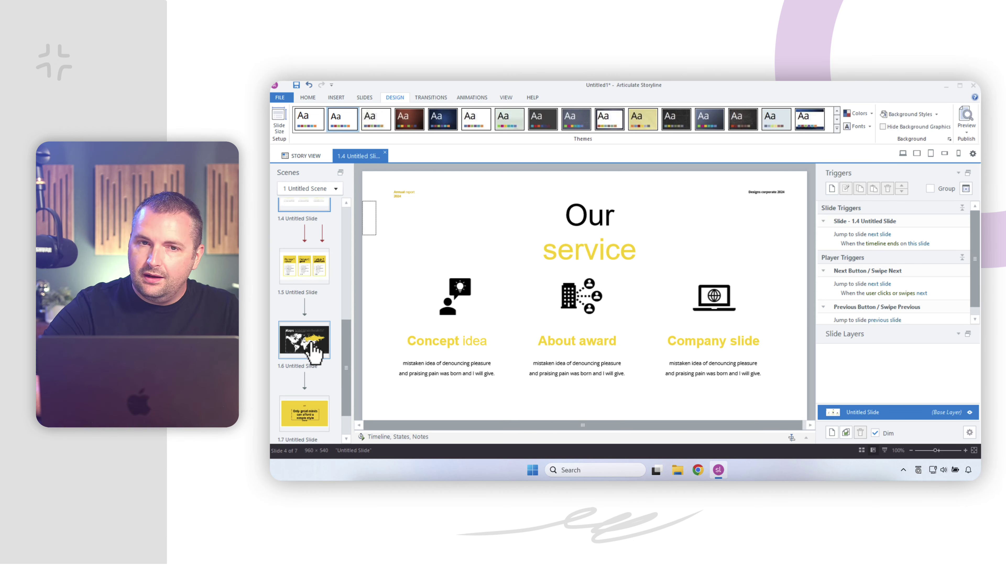
click(315, 351)
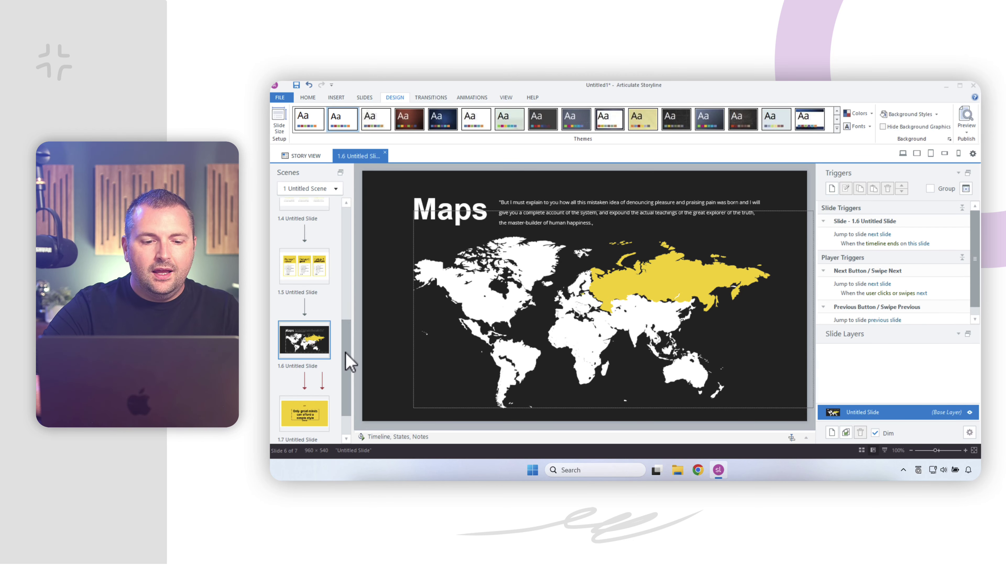
drag(348, 355, 349, 234)
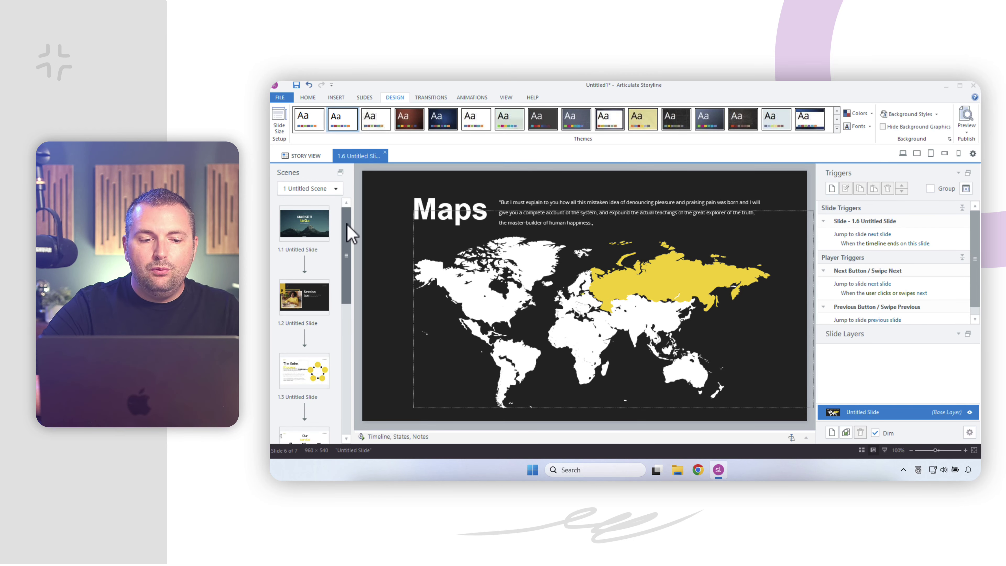
click(320, 240)
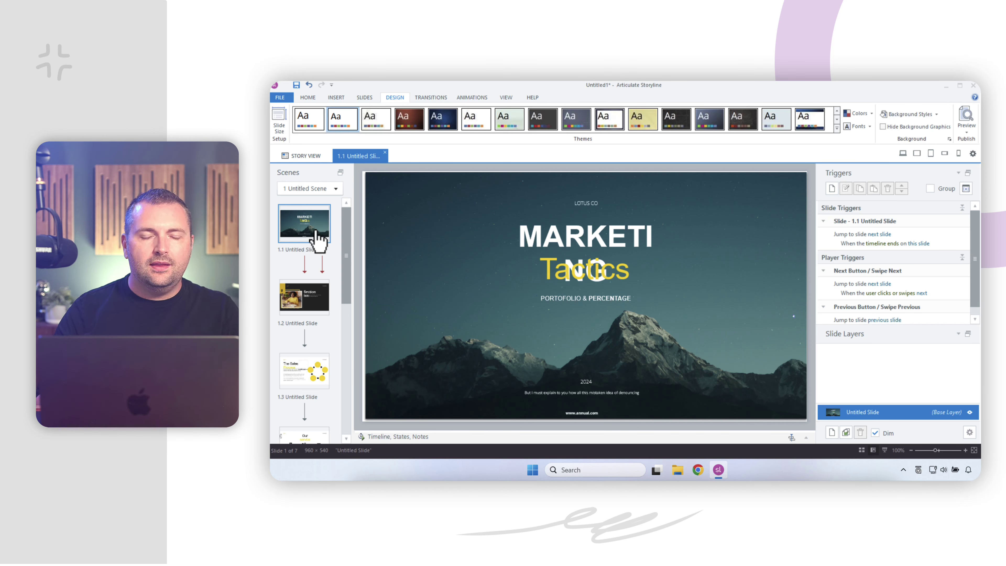
scroll(345, 254, down, 5)
scroll(348, 257, up, 5)
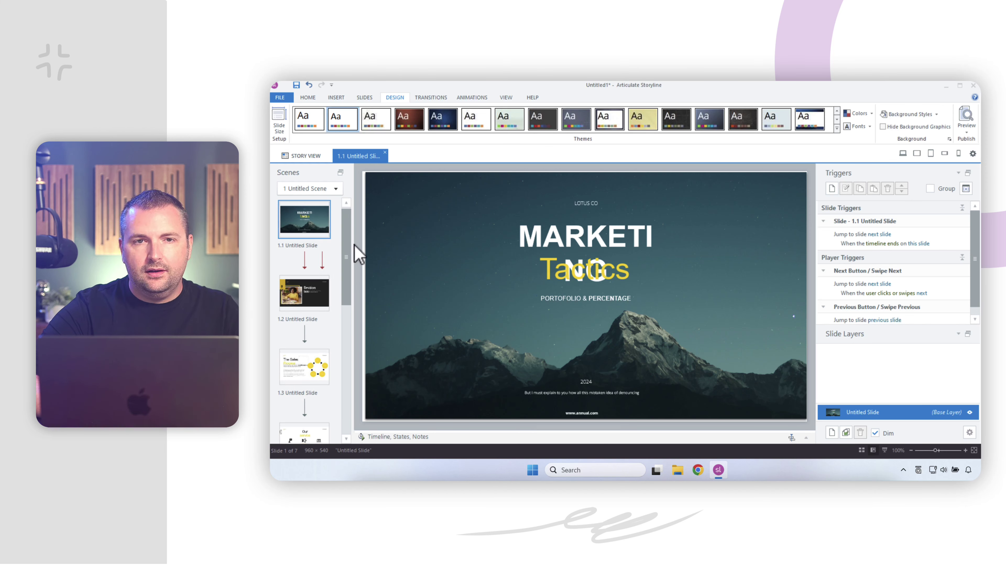